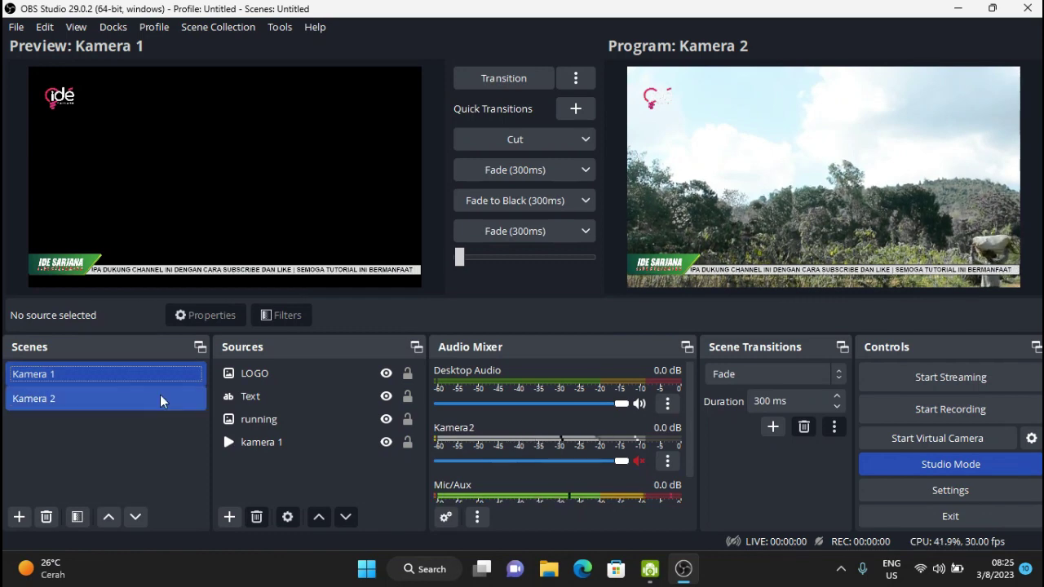
Hide the kamera 1 media source in the Kamera 1 scene
left_click(301, 449)
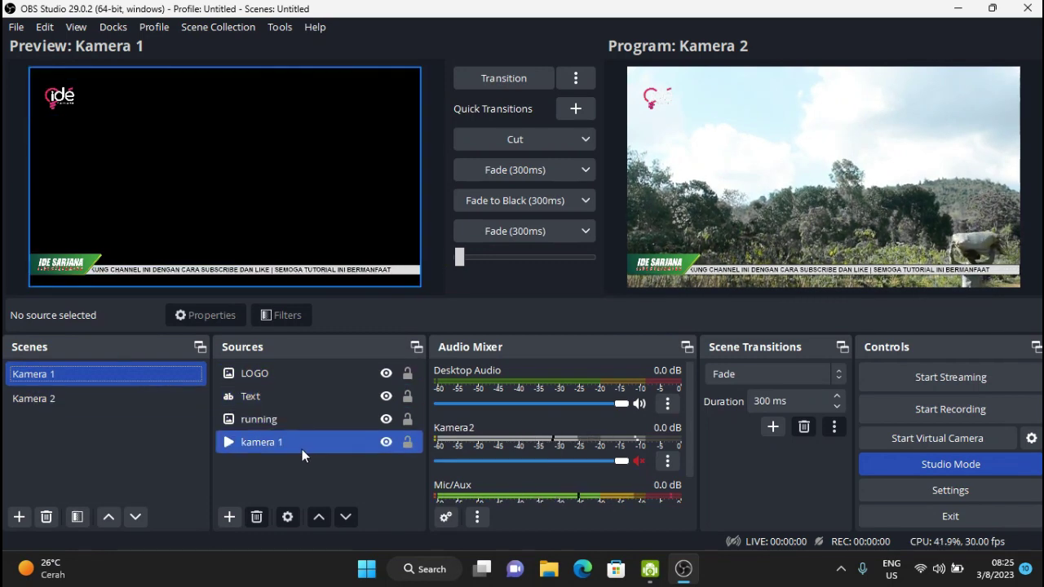
left_click(261, 443)
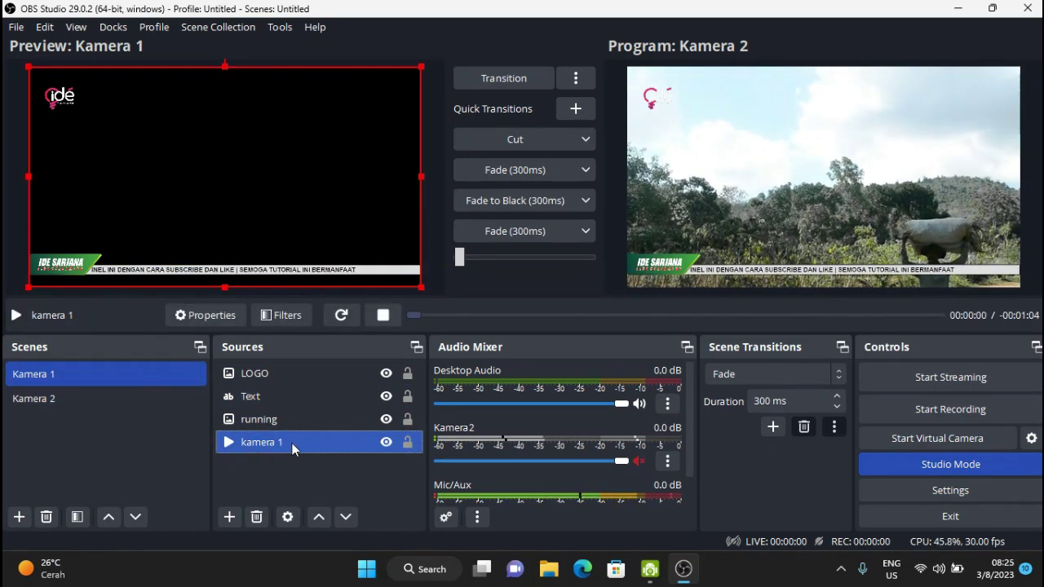
left_click(387, 443)
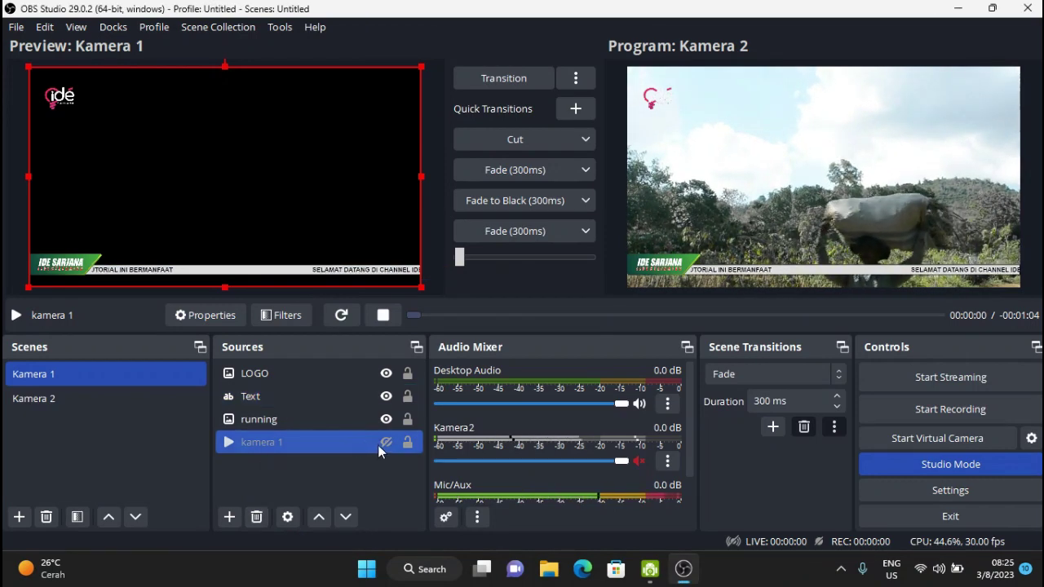
Add a new Video Capture Device source named Droidcam to the Kamera 1 scene
left_click(229, 517)
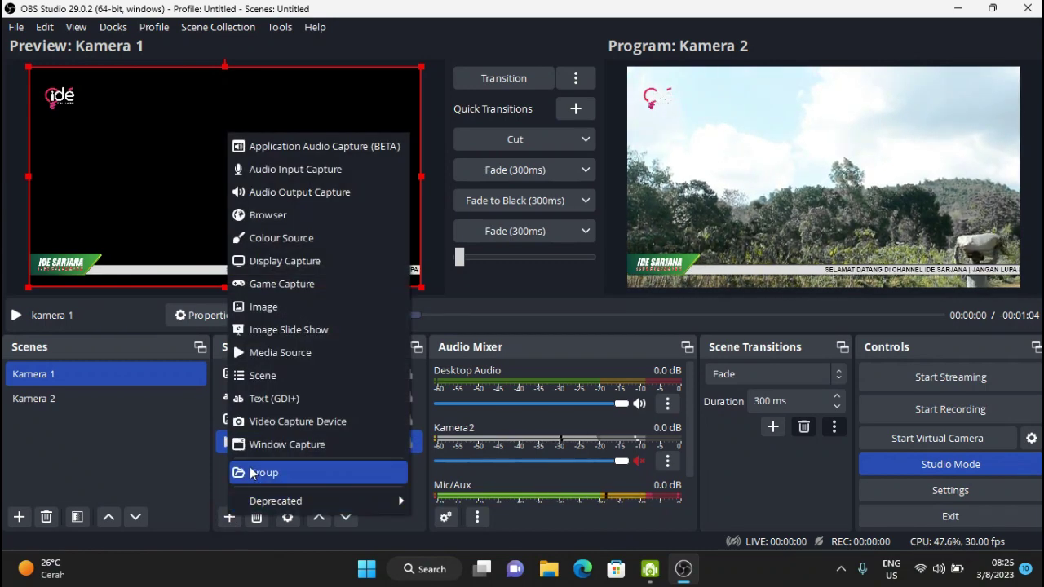
left_click(258, 427)
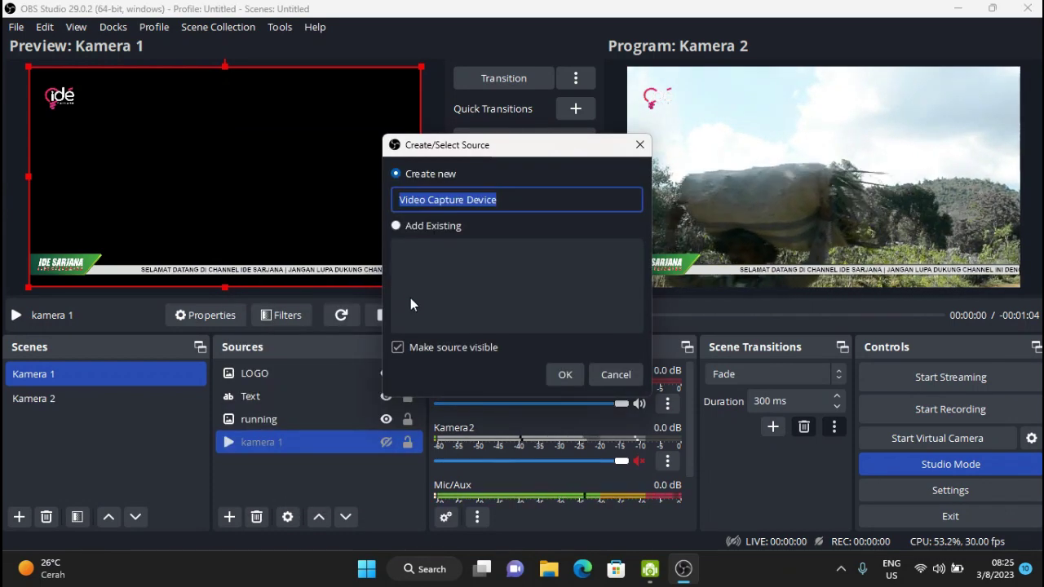
type("Dr")
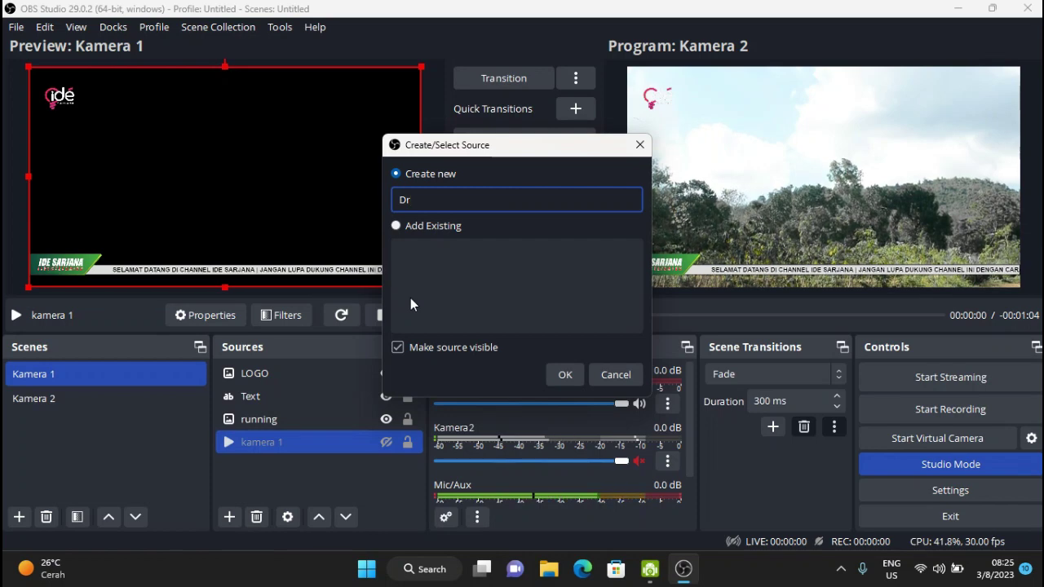
type("oid")
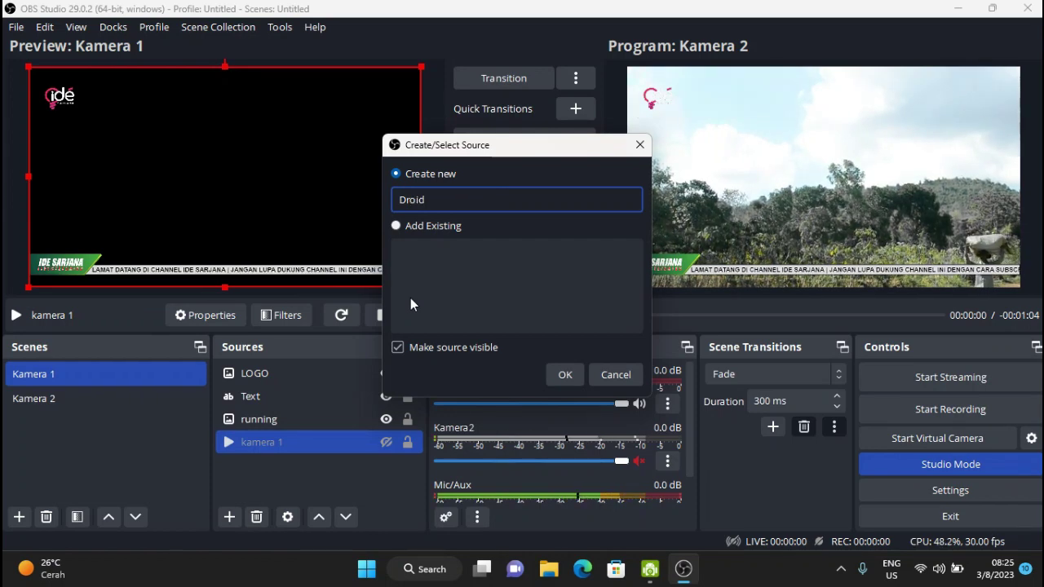
type("cam")
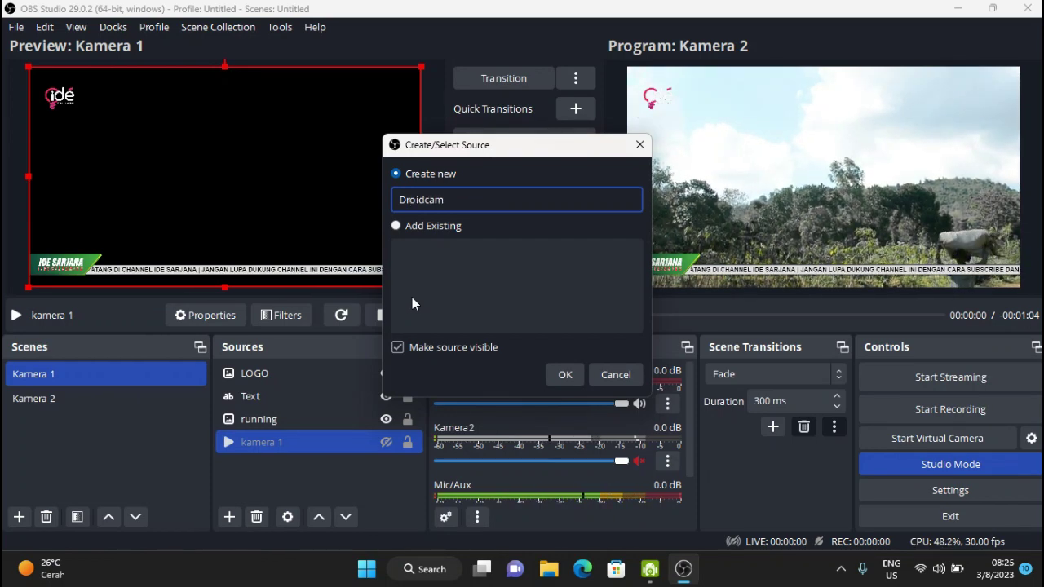
left_click(559, 375)
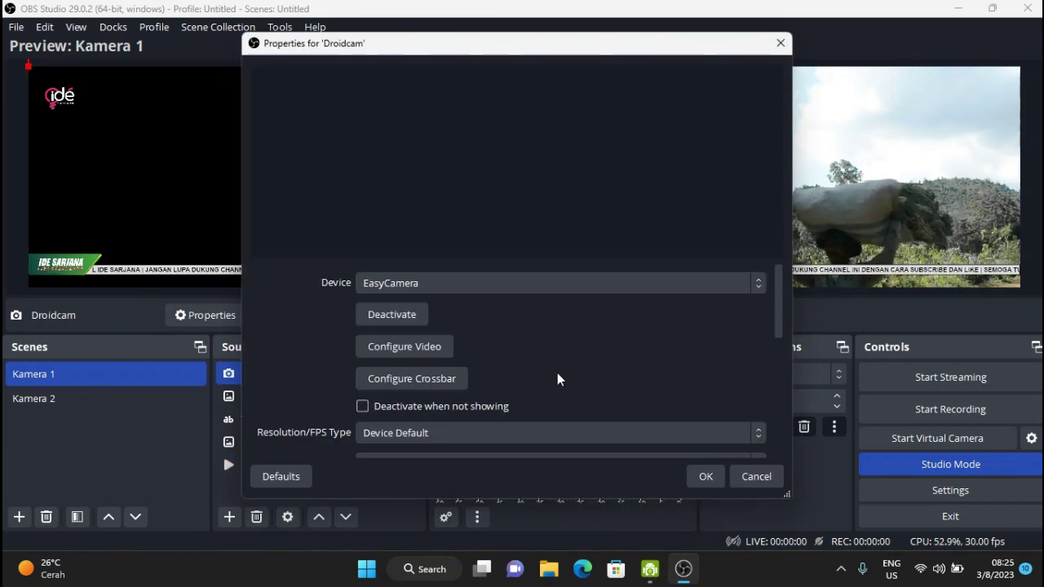
Compare DroidCam Source 2 and DroidCam Source 3 as the Droidcam source's device, and accept its properties with DroidCam Source 2
left_click(461, 281)
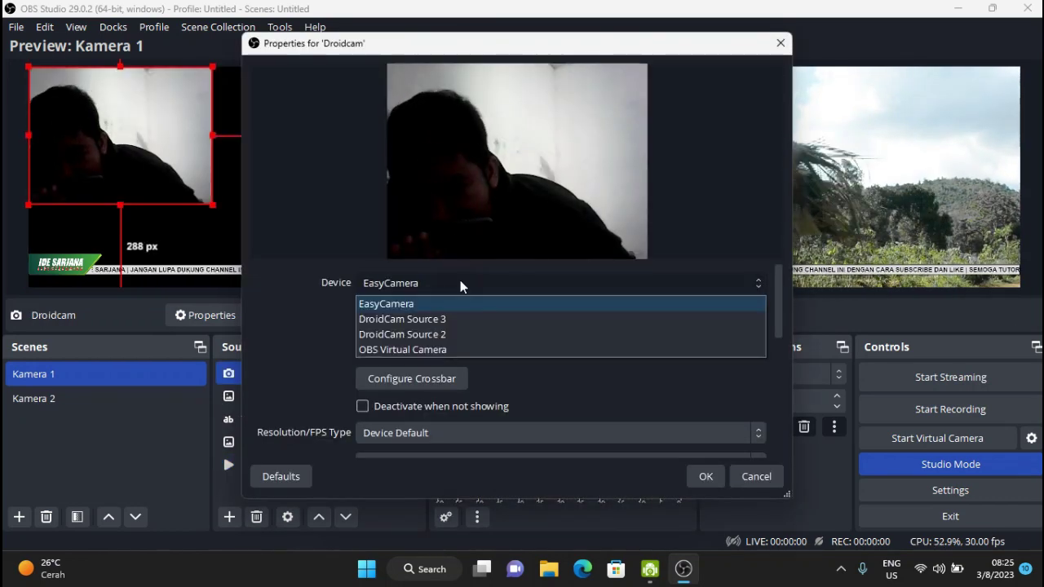
left_click(447, 335)
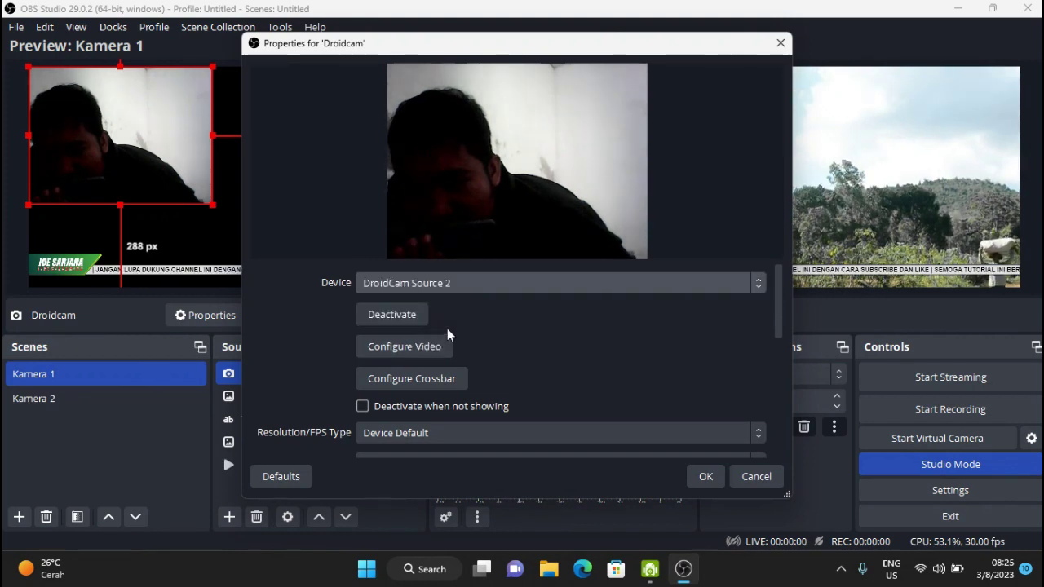
left_click(442, 286)
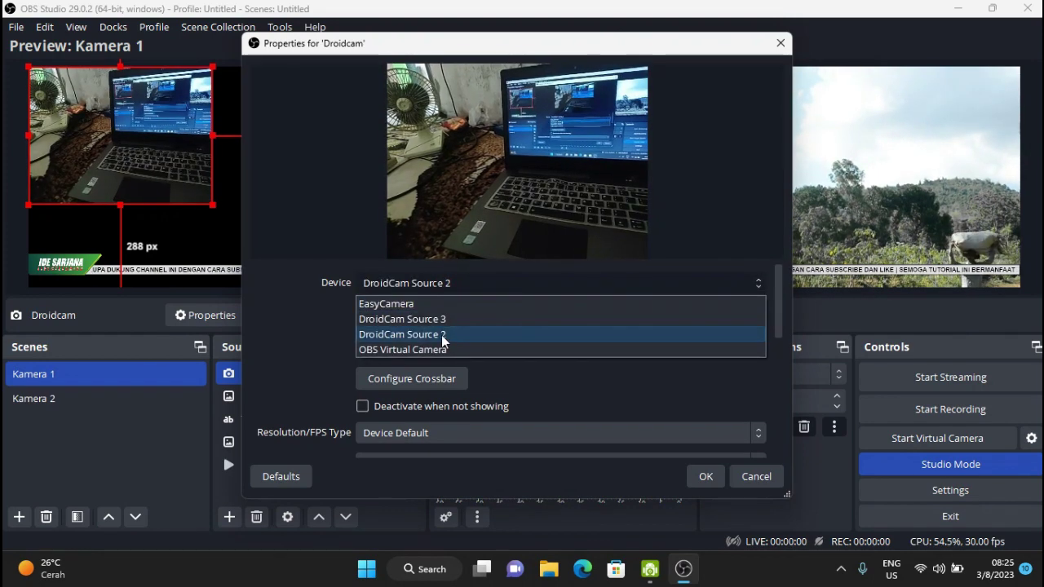
left_click(423, 335)
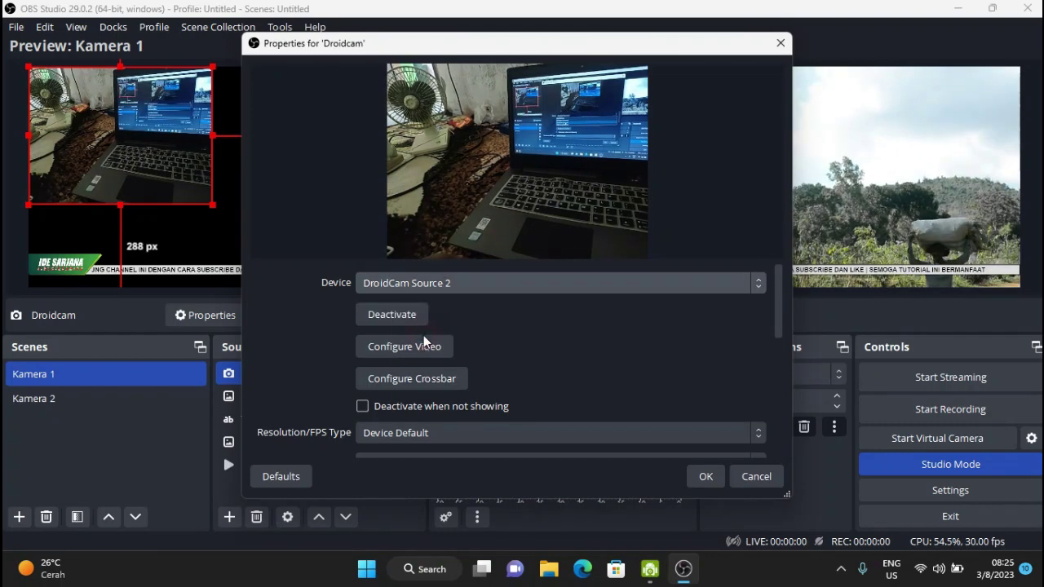
left_click(411, 286)
left_click(406, 323)
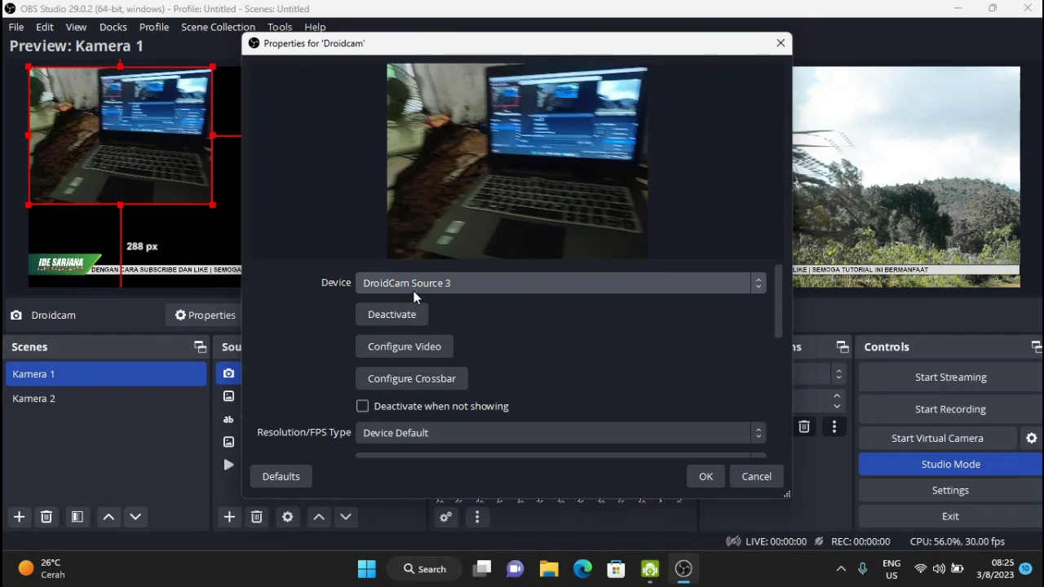
left_click(414, 297)
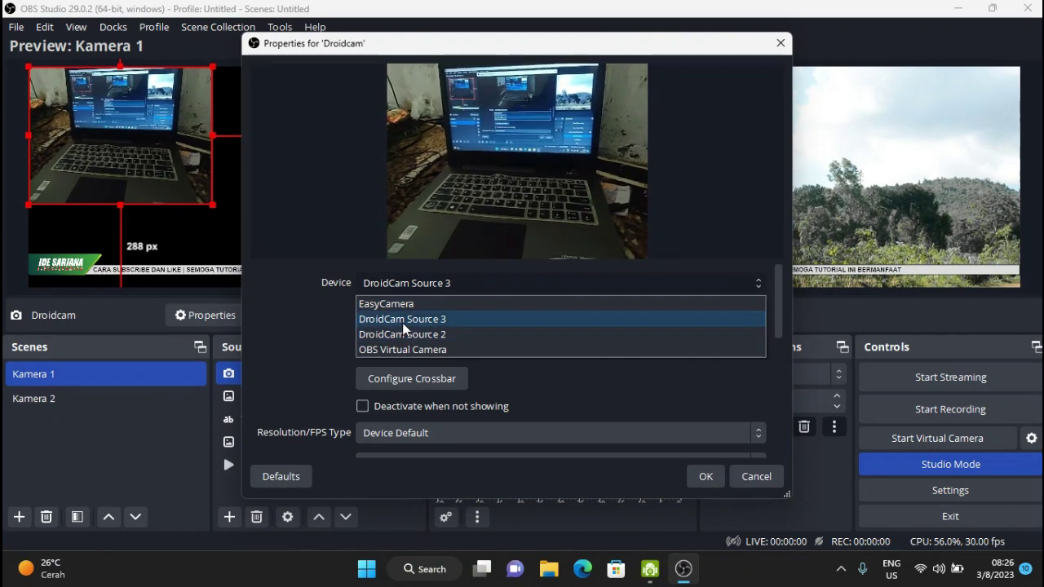
left_click(402, 333)
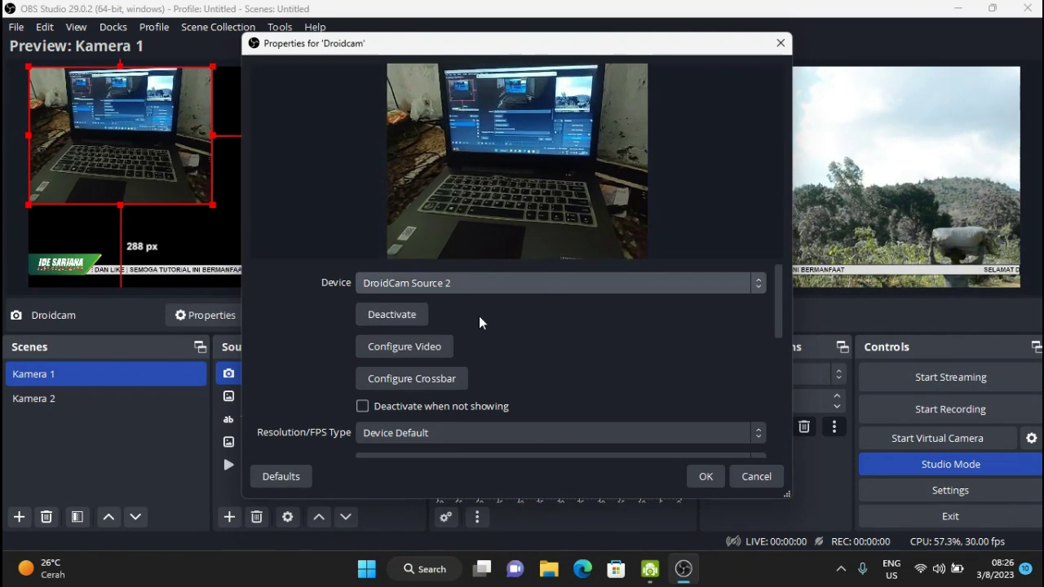
scroll(481, 326, "down", 1)
left_click(702, 477)
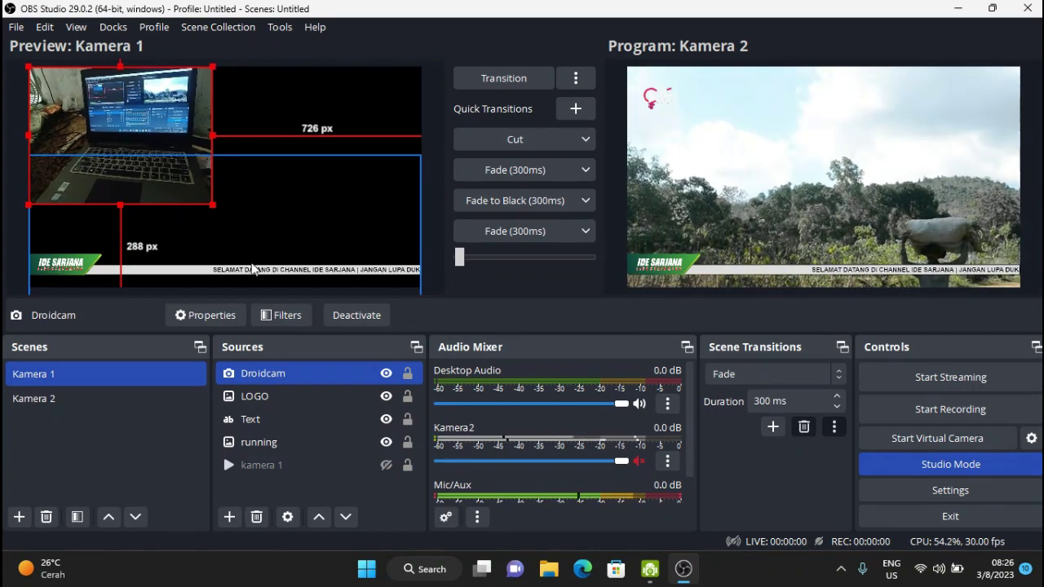
Fit the Droidcam source to the screen and place it at the end of the source list, behind the logo, text and running banner
right_click(271, 373)
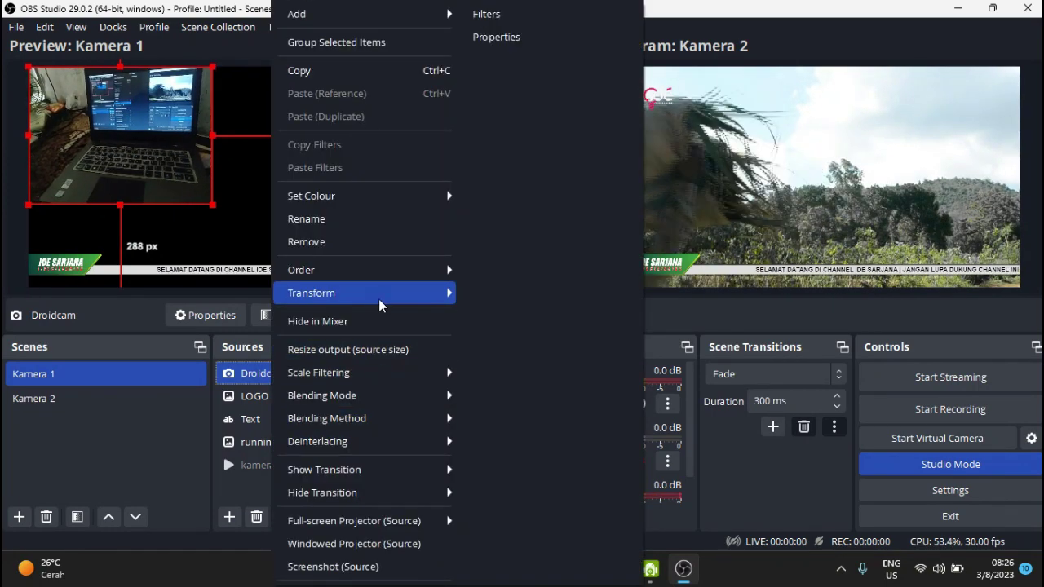
mouse_move(379, 295)
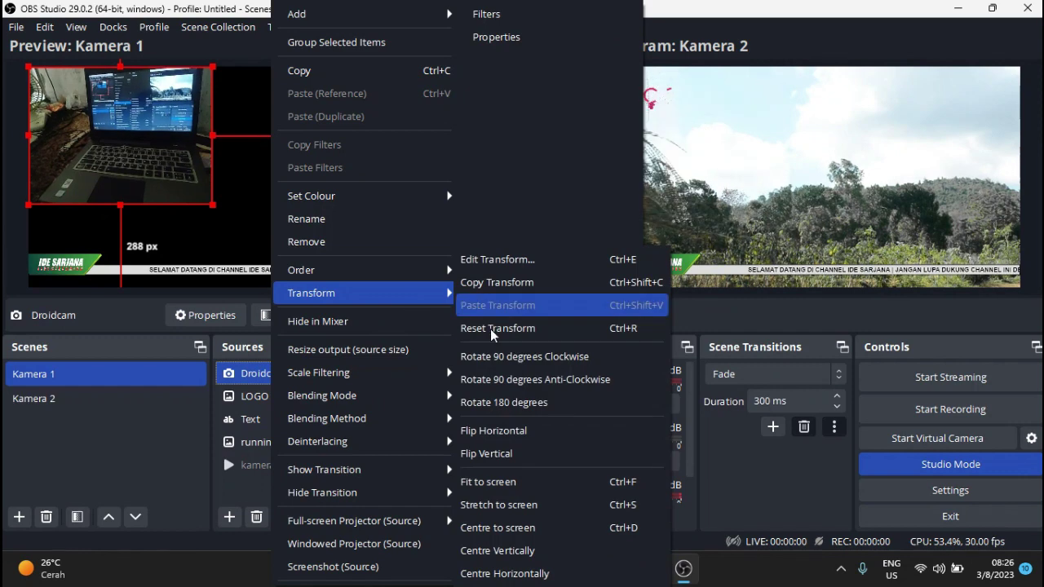
left_click(506, 482)
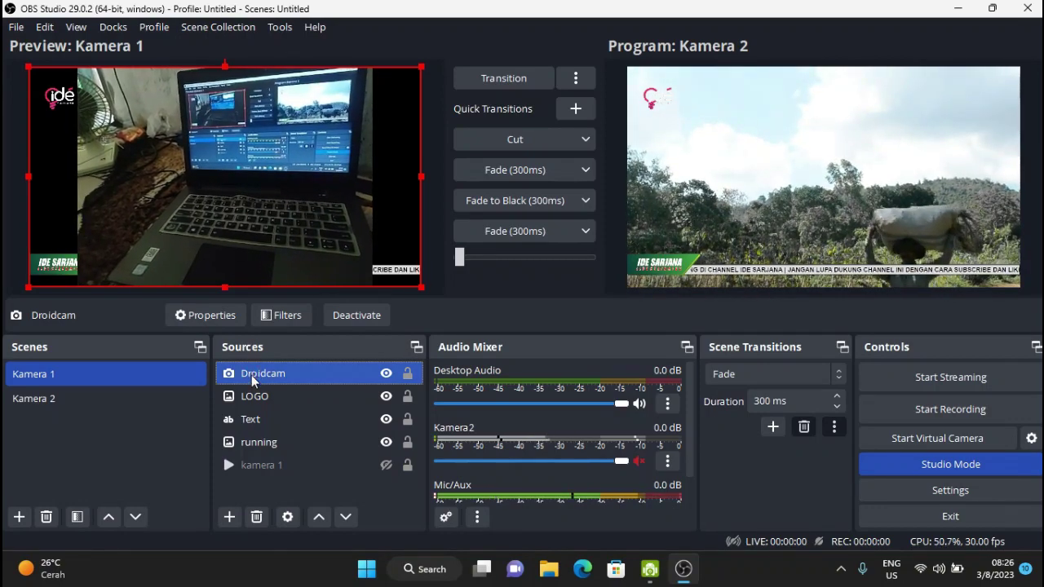
left_click_drag(253, 380, 241, 486)
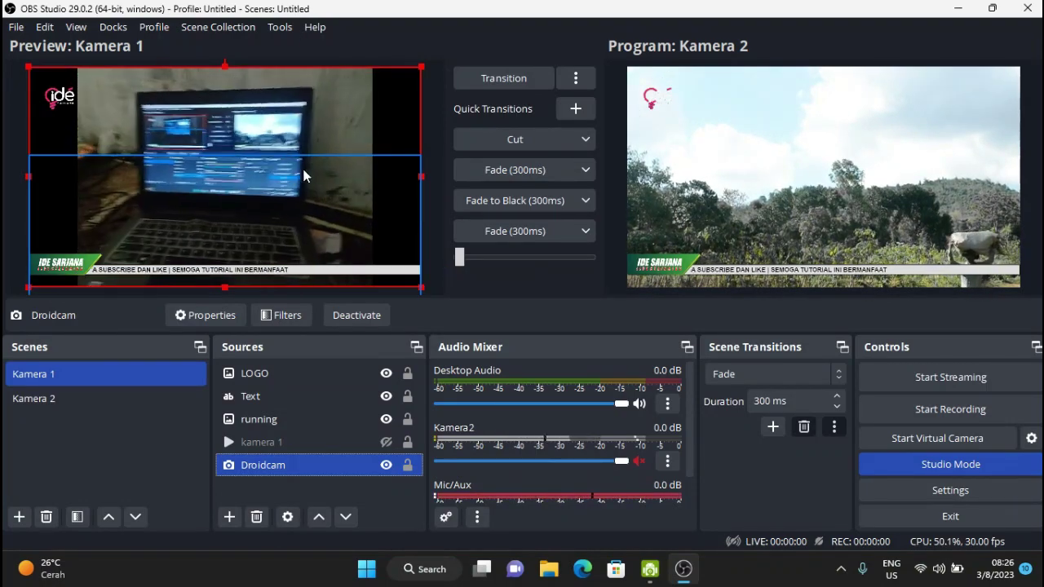
Fade the Kamera 1 scene into the program output, and check the phone's video in DroidCam Client before minimizing it
left_click(491, 169)
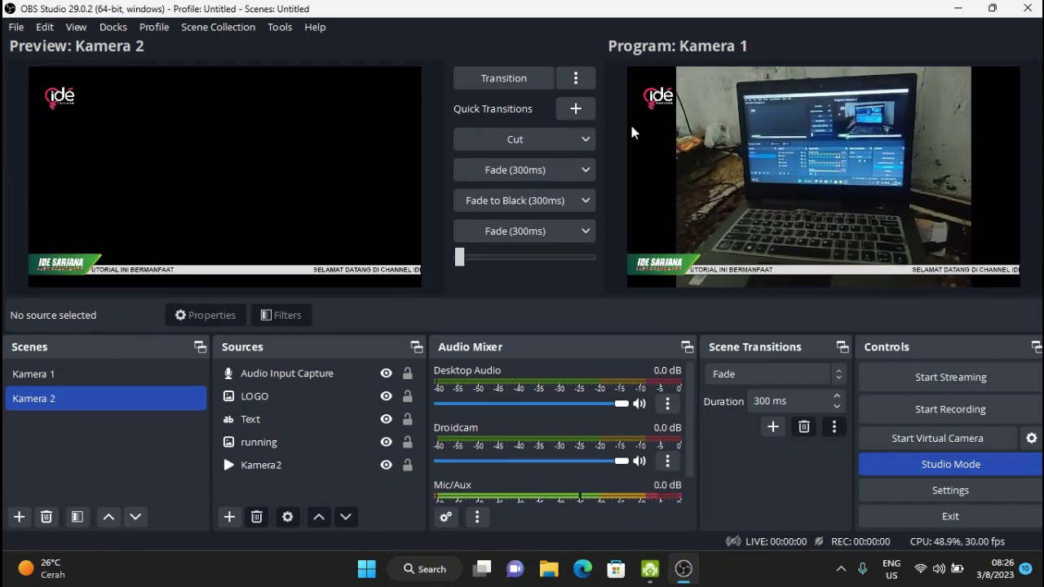
left_click(652, 570)
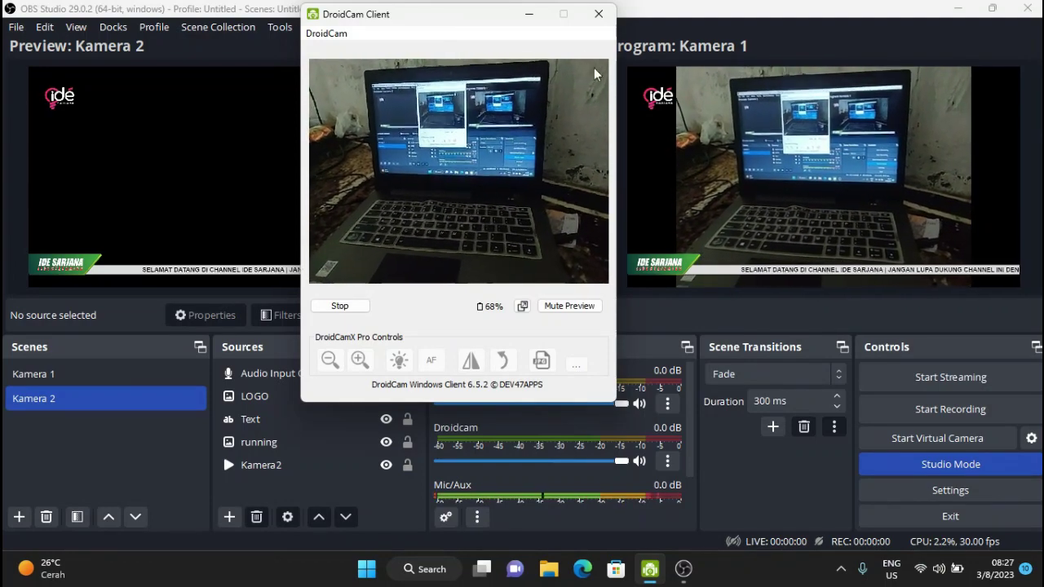
left_click(528, 16)
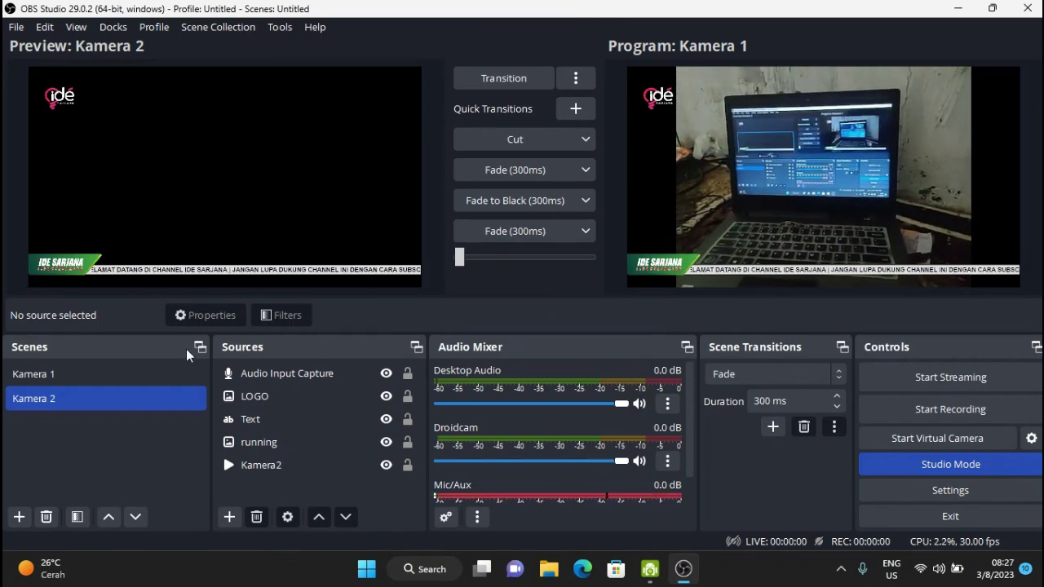
Enlarge and reposition the Droidcam source in the Kamera 1 scene so the camera image covers the whole canvas without black side bars
left_click(104, 384)
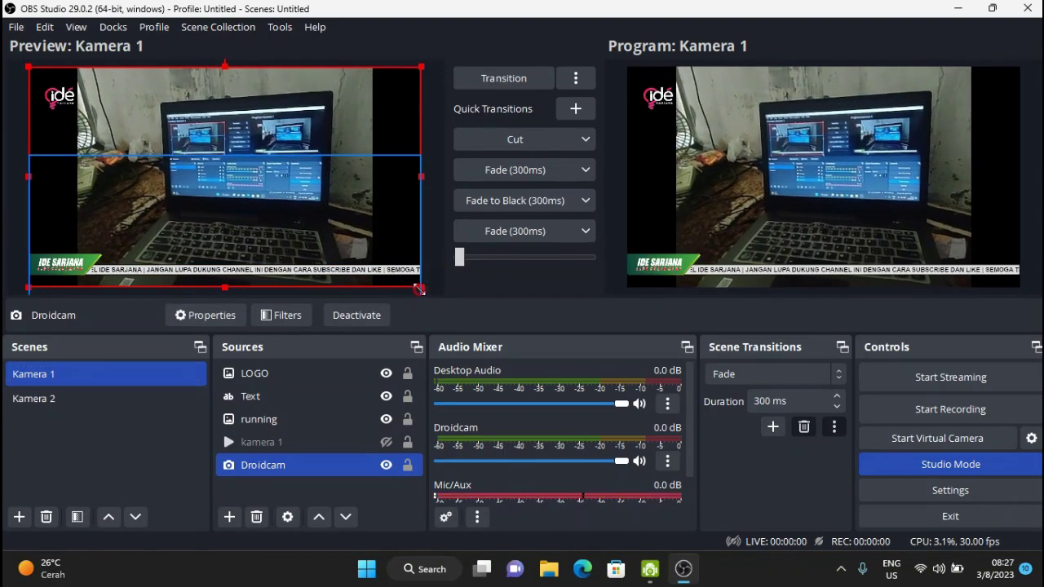
left_click_drag(418, 288, 465, 332)
left_click_drag(257, 136, 229, 136)
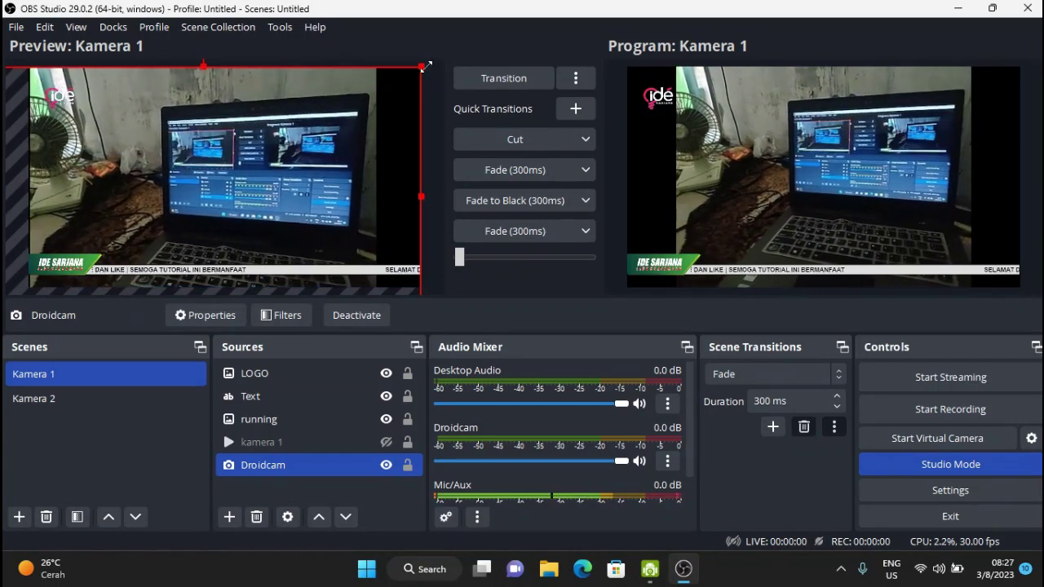
left_click_drag(419, 66, 268, 100)
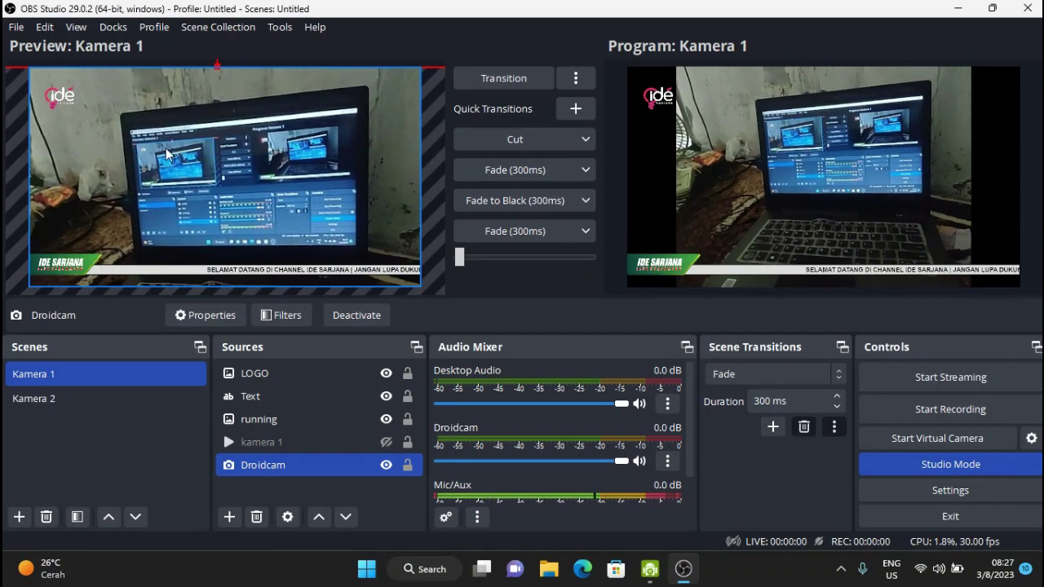
Fade the resized Kamera 1 scene into the program output, and view the program in a full-screen projector before closing it
left_click(494, 169)
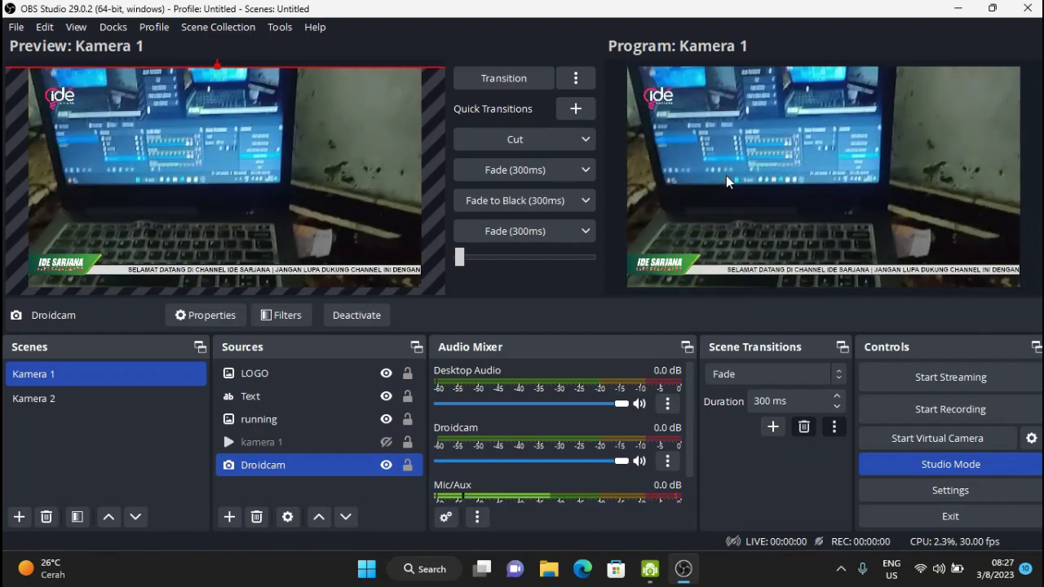
right_click(751, 132)
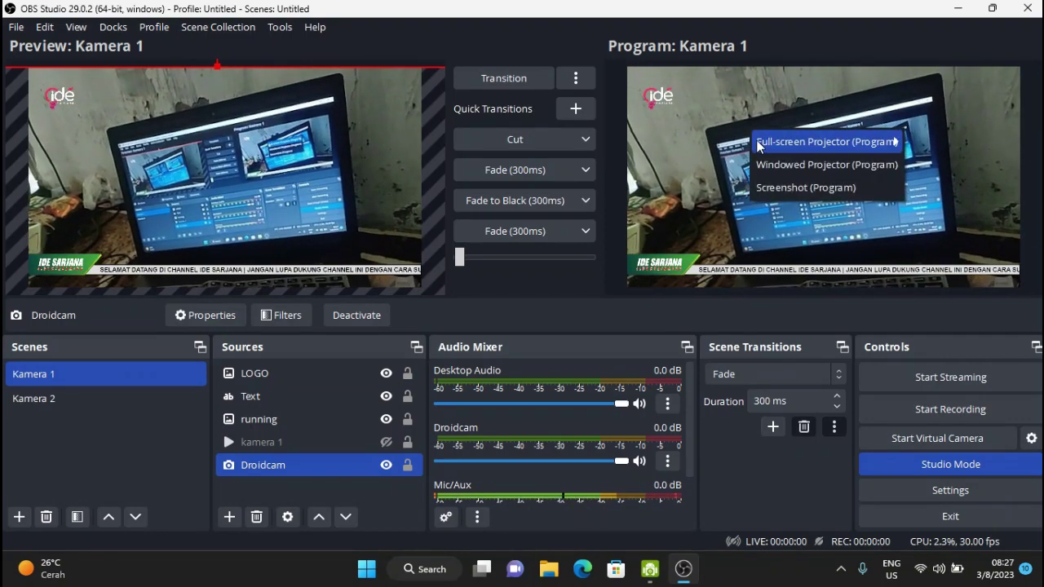
mouse_move(781, 144)
left_click(916, 144)
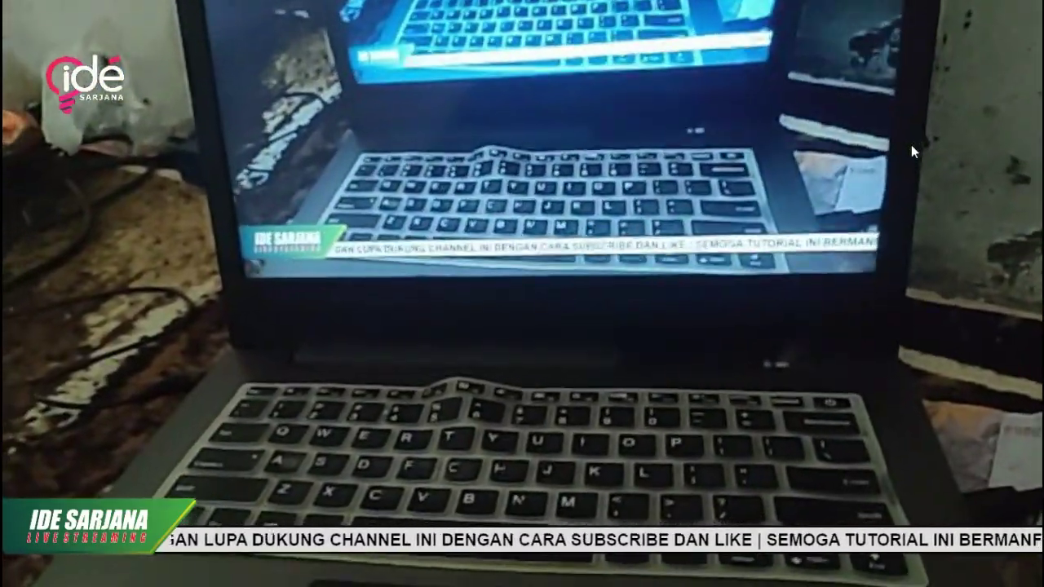
key("Escape")
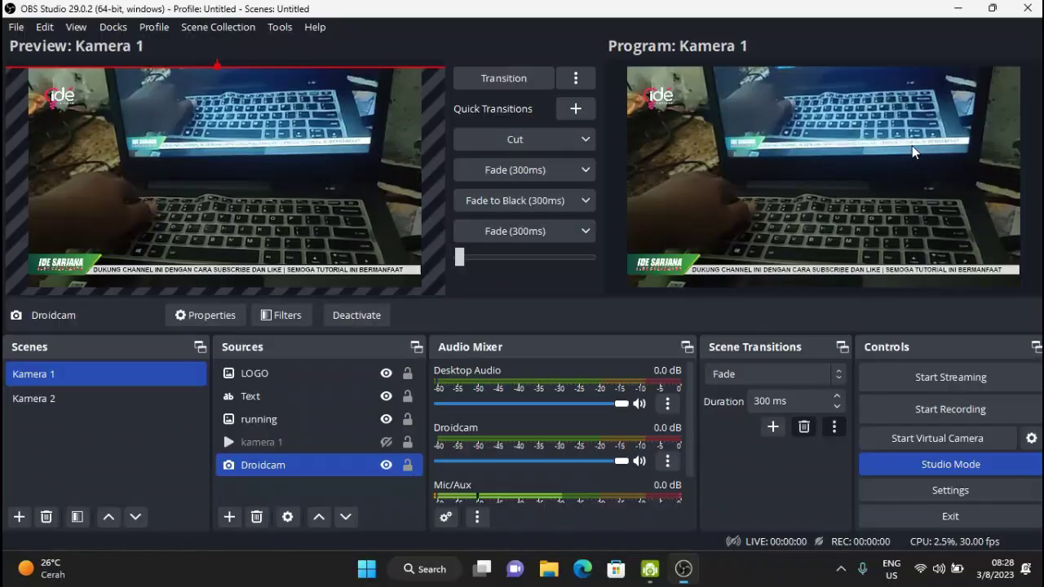
Switch the program output to Kamera 2 with a 300 ms Fade, and return it to Kamera 1 with a Cut
left_click(67, 400)
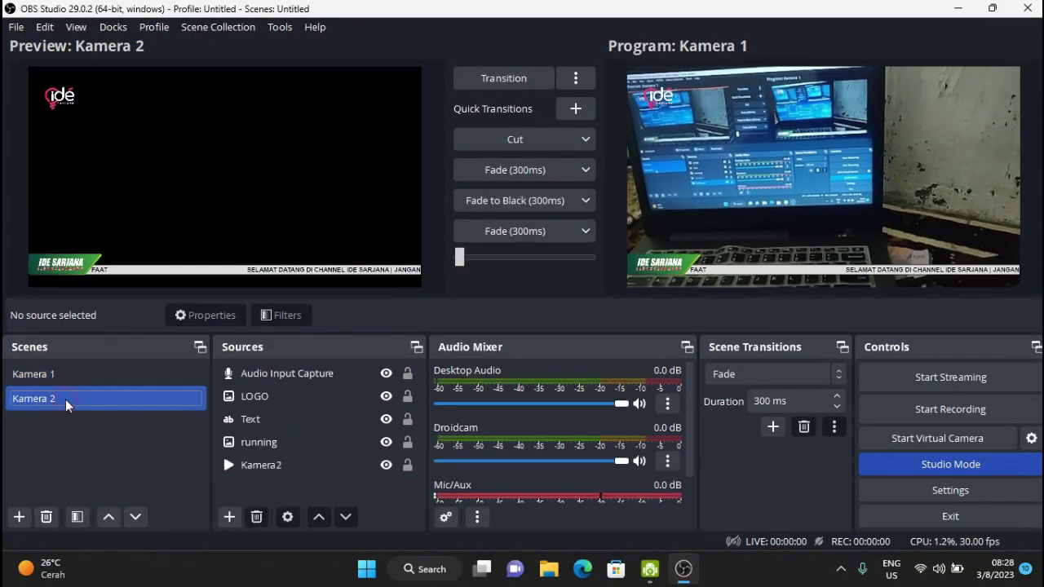
left_click(501, 169)
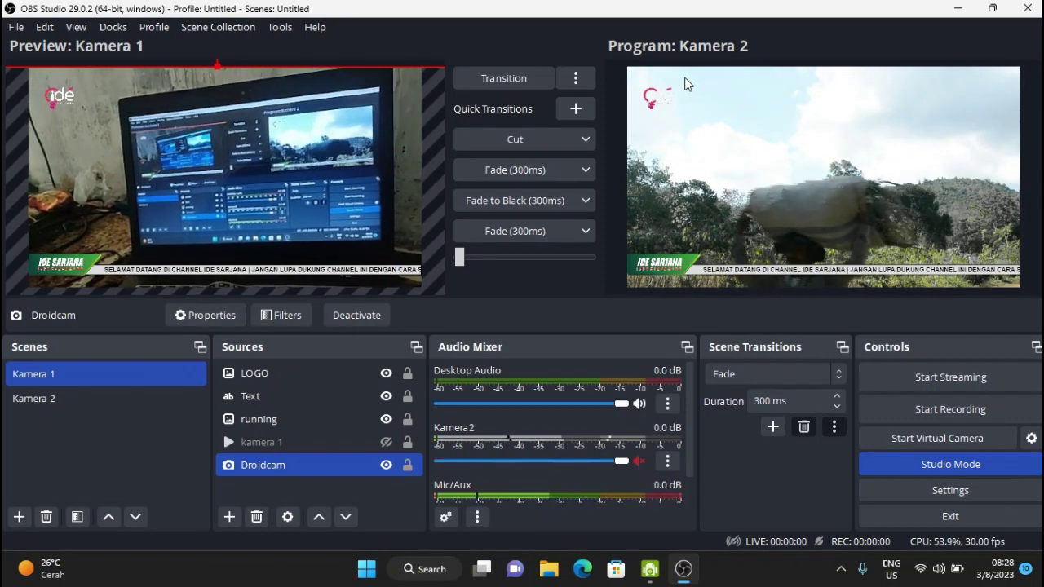
left_click(505, 140)
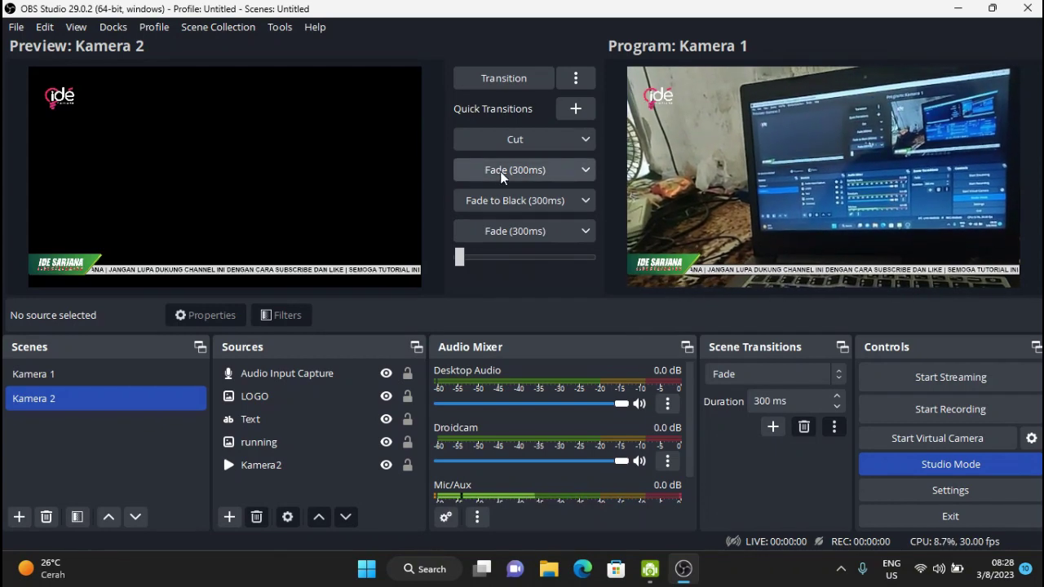
Switch to DroidCam Client and stop the phone camera stream
left_click(650, 568)
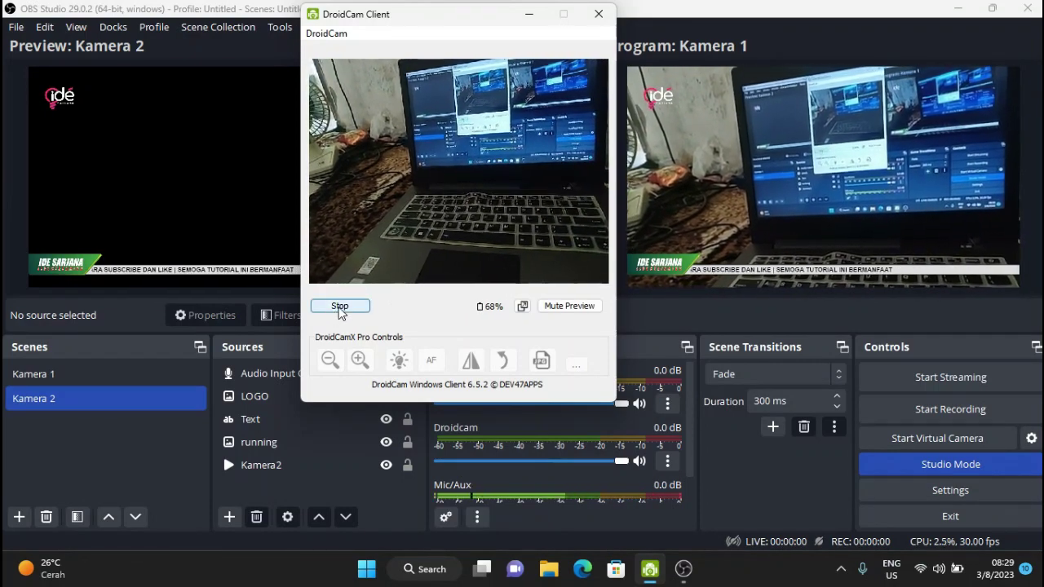
left_click(341, 310)
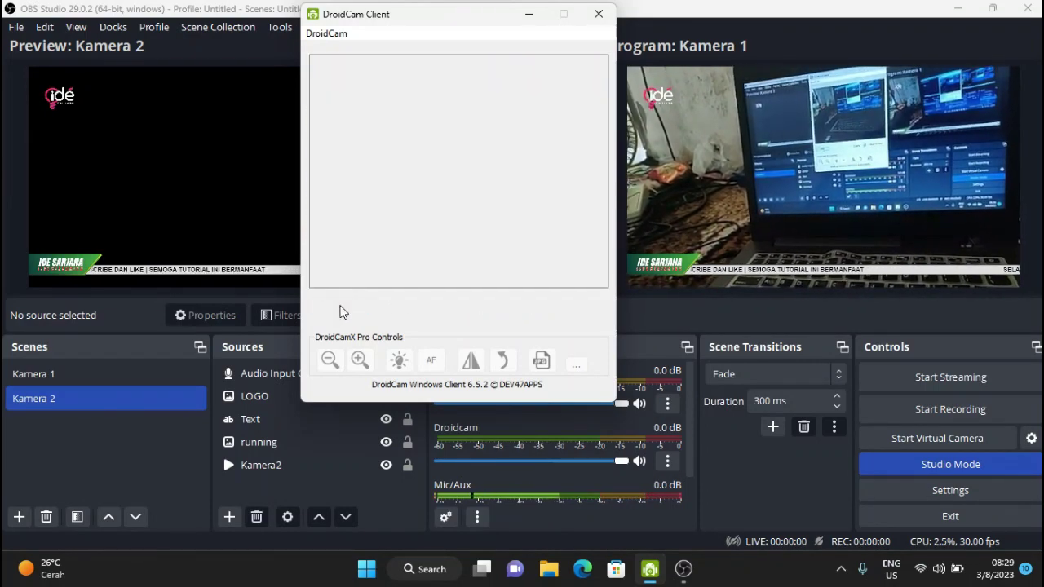